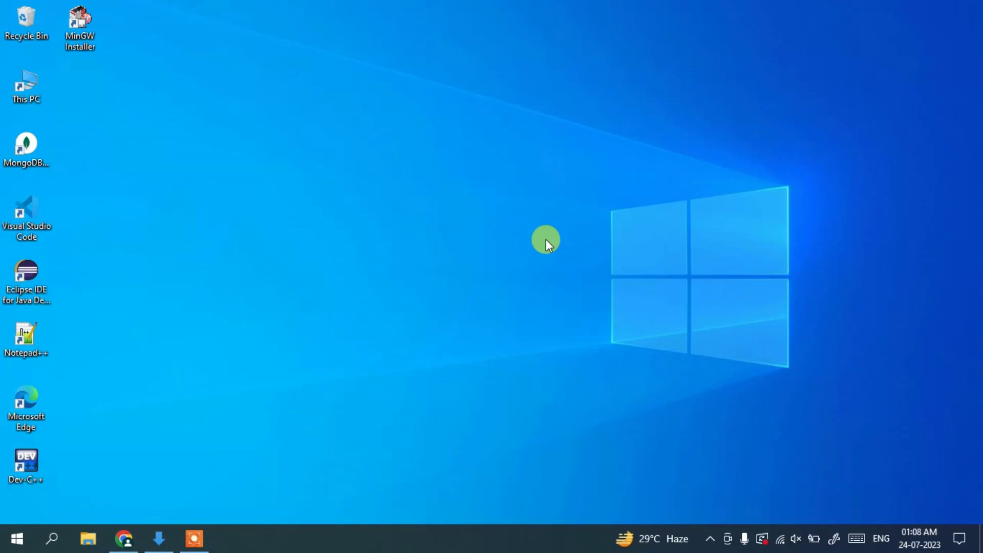
Launch Google Chrome from the taskbar
left_click(124, 538)
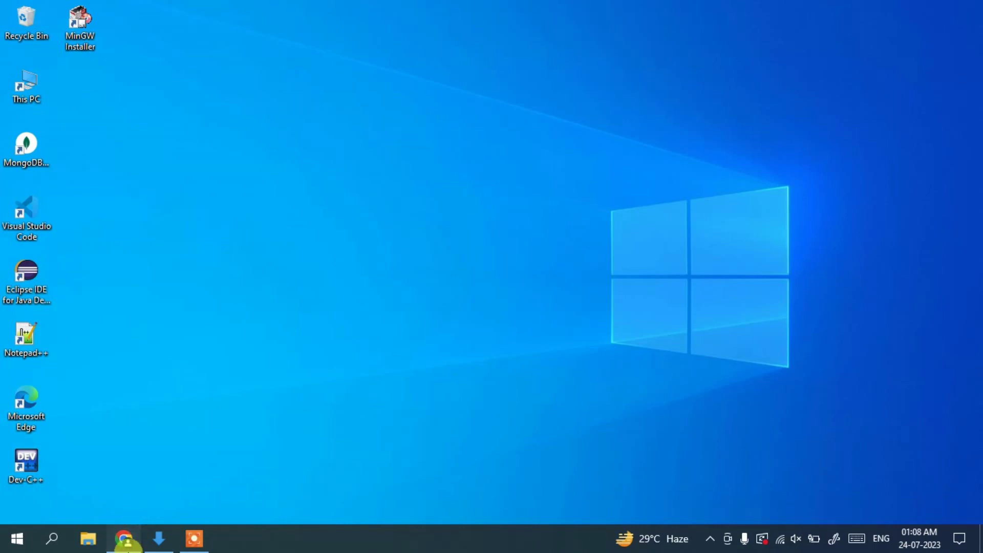
Search Google for 'jdk download' using the address bar suggestion
left_click(291, 33)
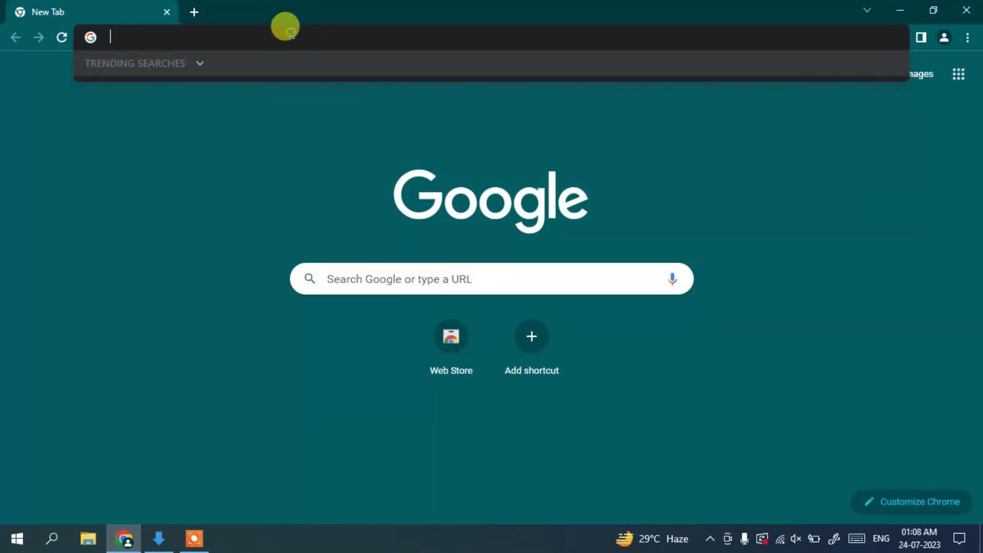
type("jdk")
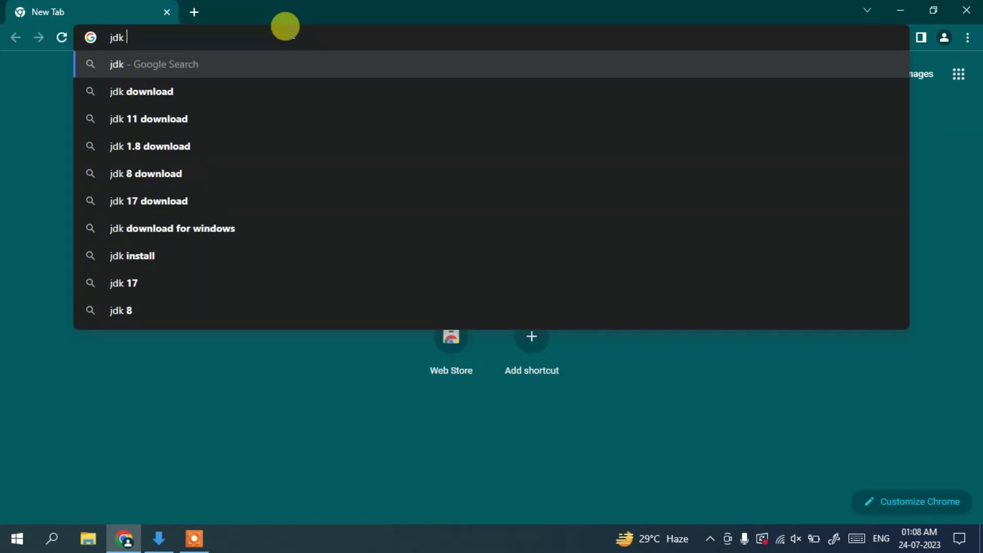
key("Down")
key("Return")
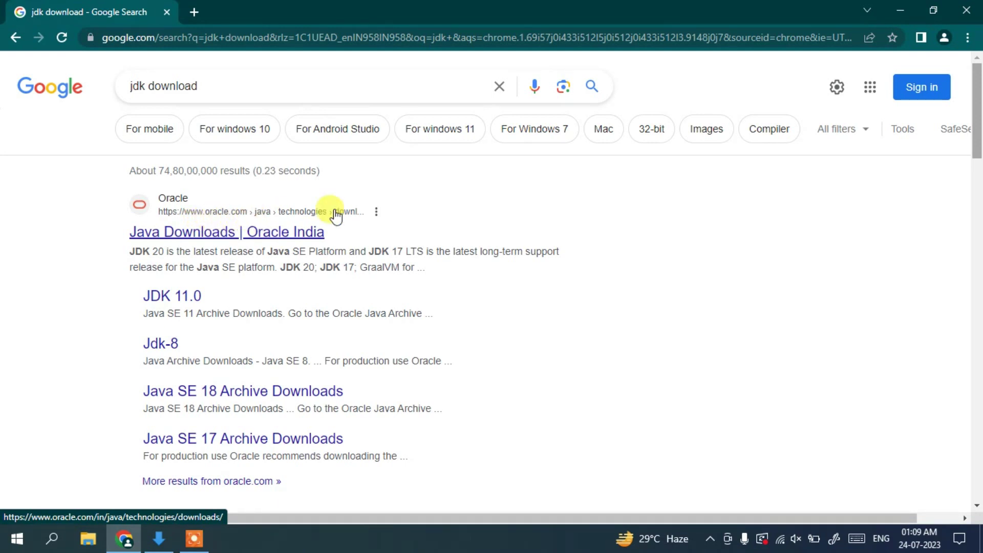
Open Oracle's Java Downloads page and bring up the JDK 20.0.2 Windows downloads
left_click(205, 229)
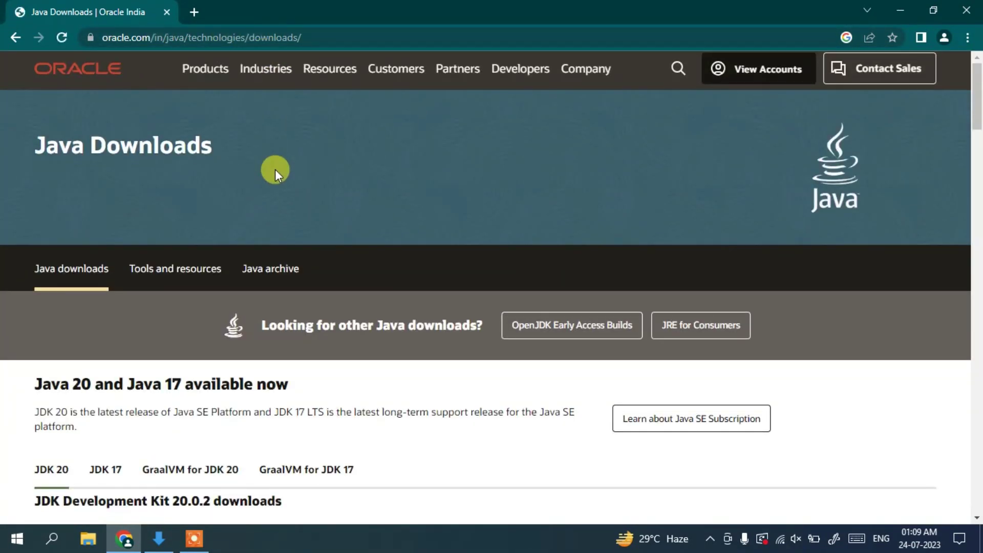
scroll(275, 169, "down", 5)
scroll(275, 169, "down", 1)
scroll(275, 174, "down", 1)
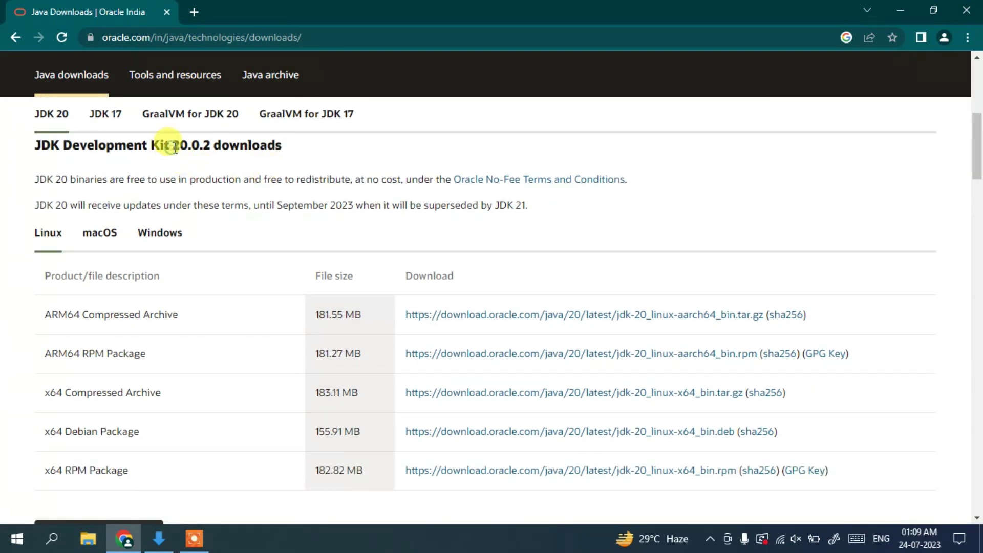
left_click_drag(173, 149, 218, 150)
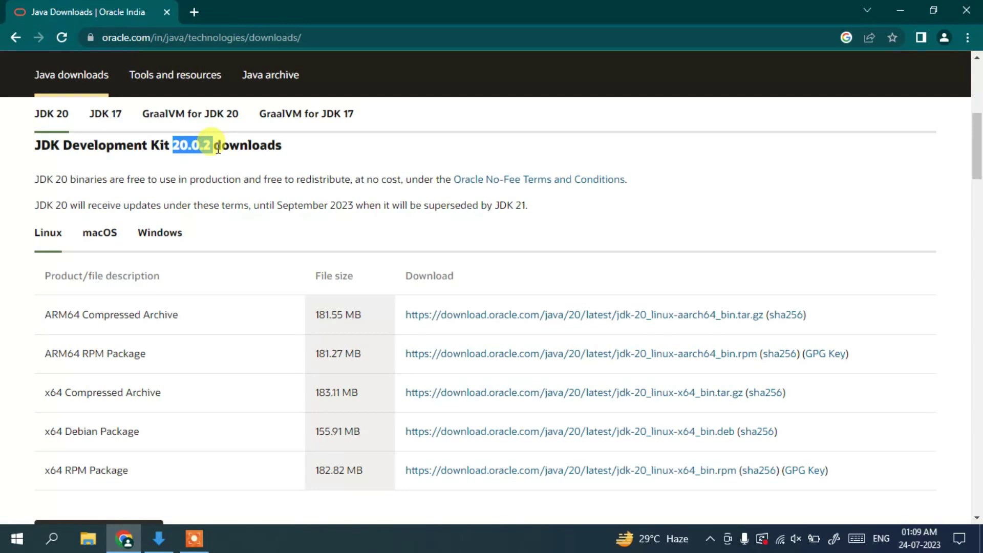
scroll(210, 151, "down", 1)
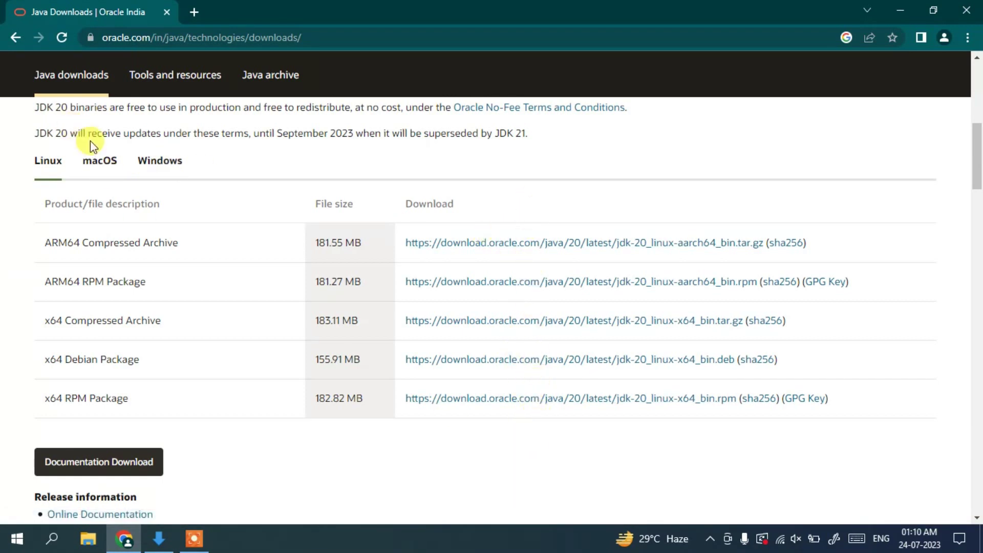
left_click(158, 161)
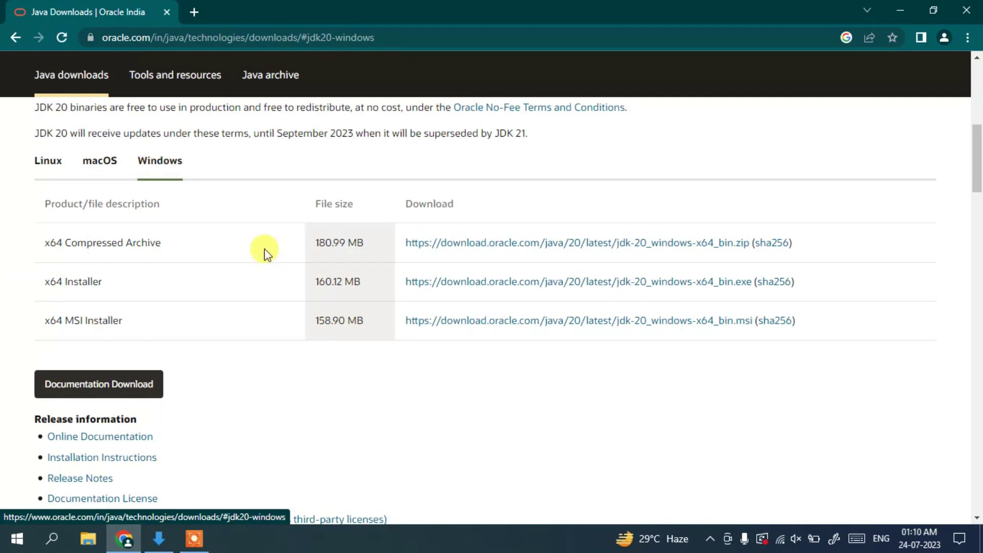
Start downloading the JDK 20 x64 MSI Installer, then cancel that download
left_click_drag(39, 320, 119, 321)
left_click(568, 328)
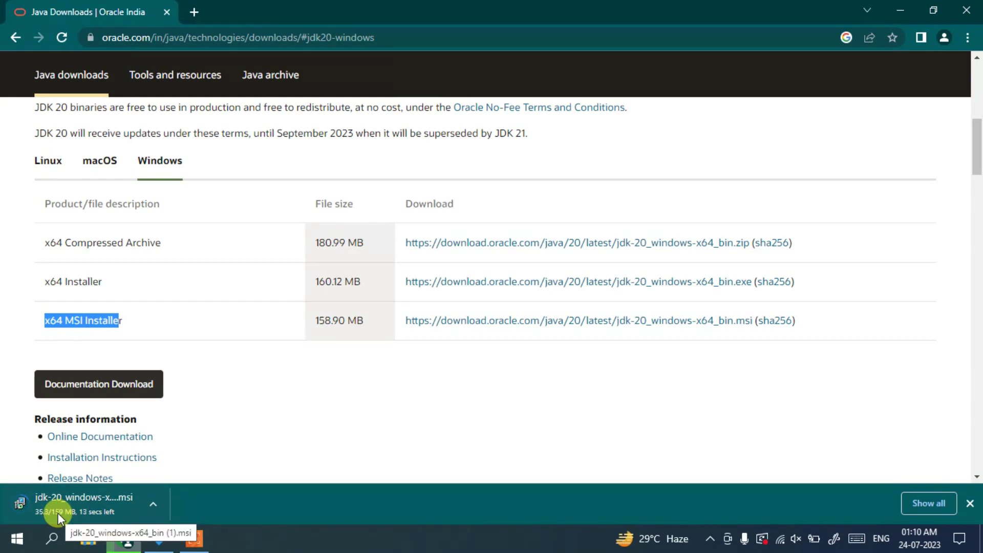
left_click(153, 504)
left_click(199, 479)
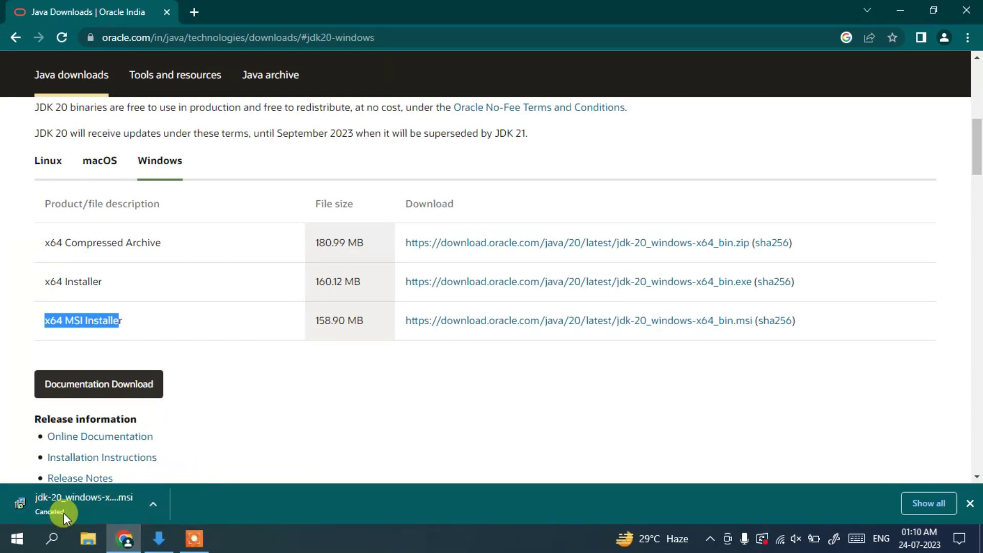
Minimise Chrome and select jdk-20_windows-x64_bin.msi in the Downloads folder
left_click(900, 9)
left_click(158, 537)
left_click(369, 293)
left_click(175, 179)
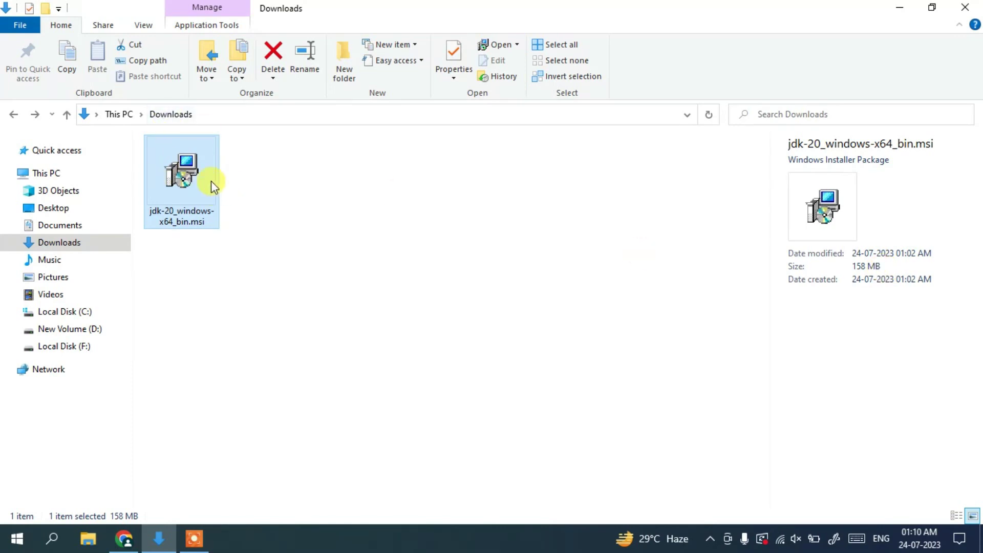
Run jdk-20_windows-x64_bin.msi from the Downloads folder
mouse_move(211, 181)
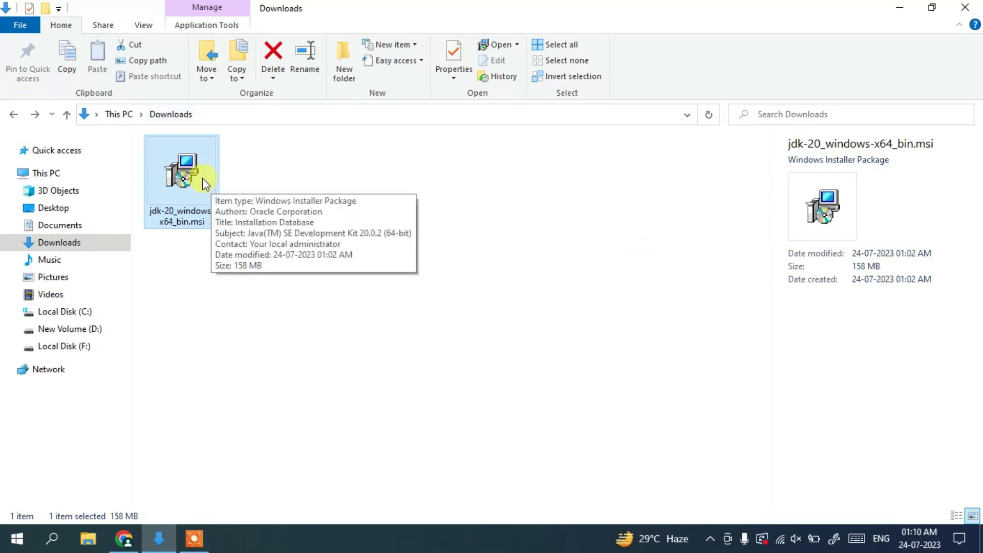
double_click(209, 181)
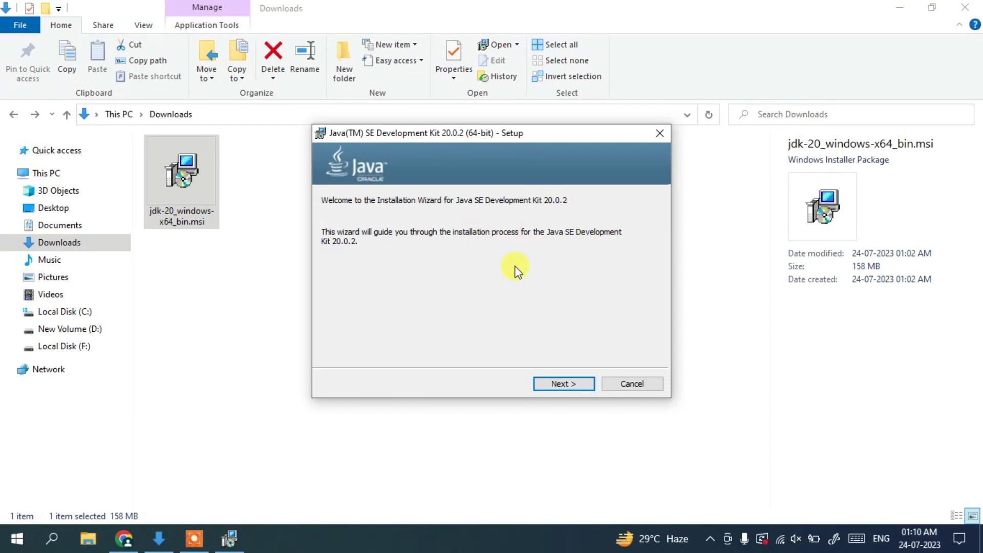
Install JDK 20.0.2, keeping the default C:\Program Files\Java\jdk-20\ destination folder
left_click(899, 12)
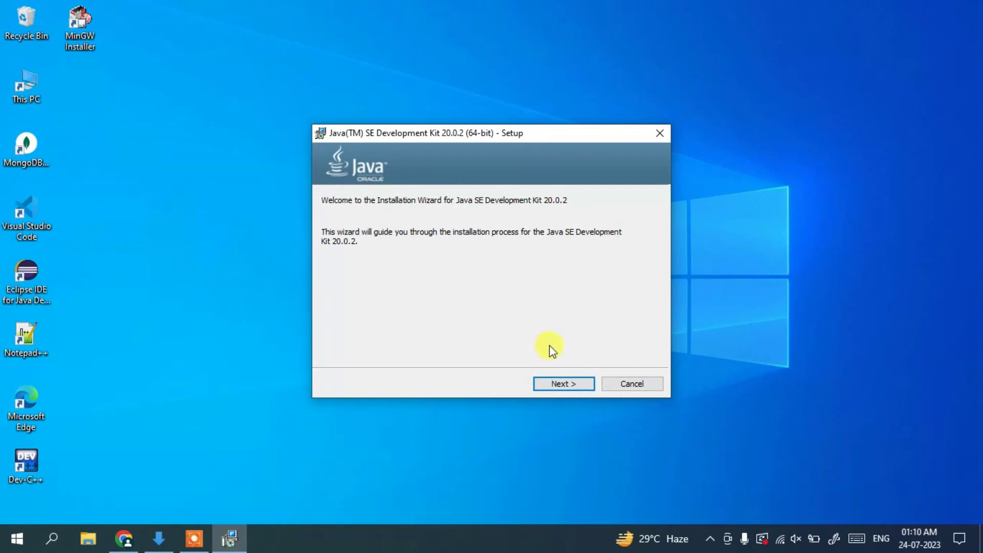
left_click(564, 385)
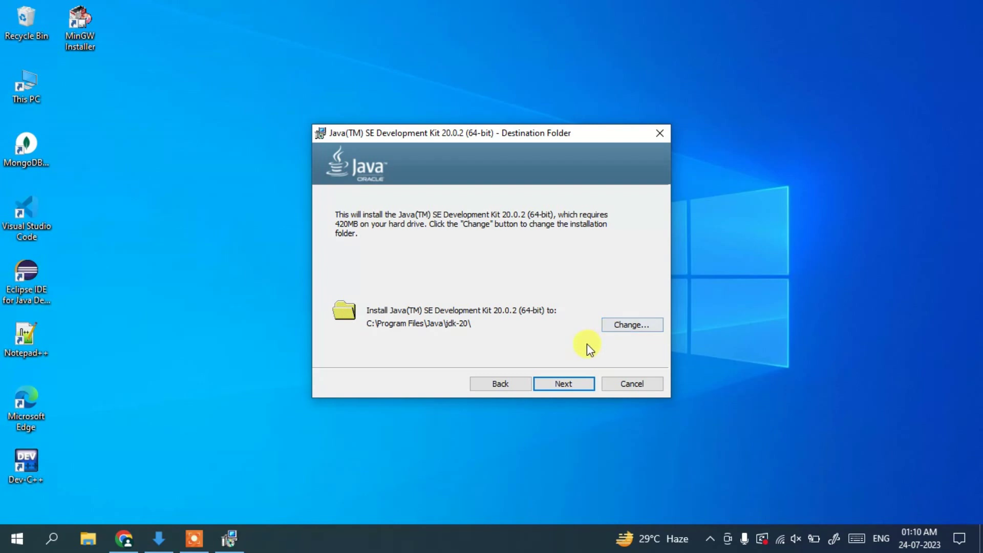
left_click(629, 326)
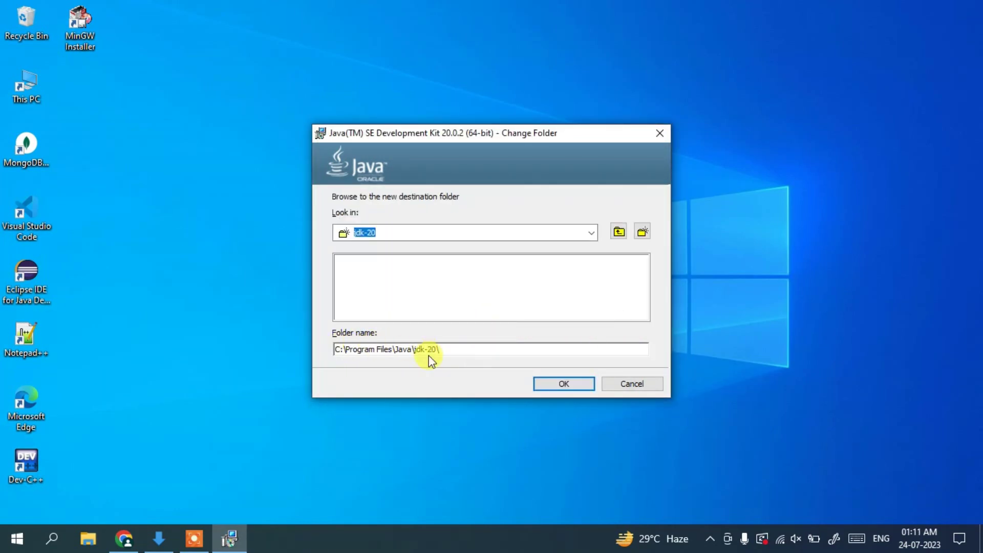
left_click(631, 383)
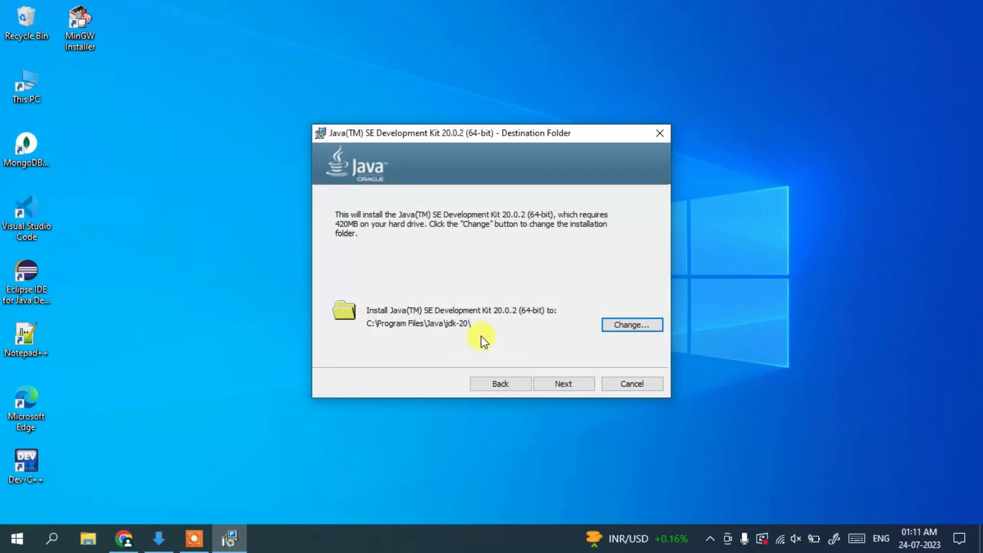
left_click(571, 385)
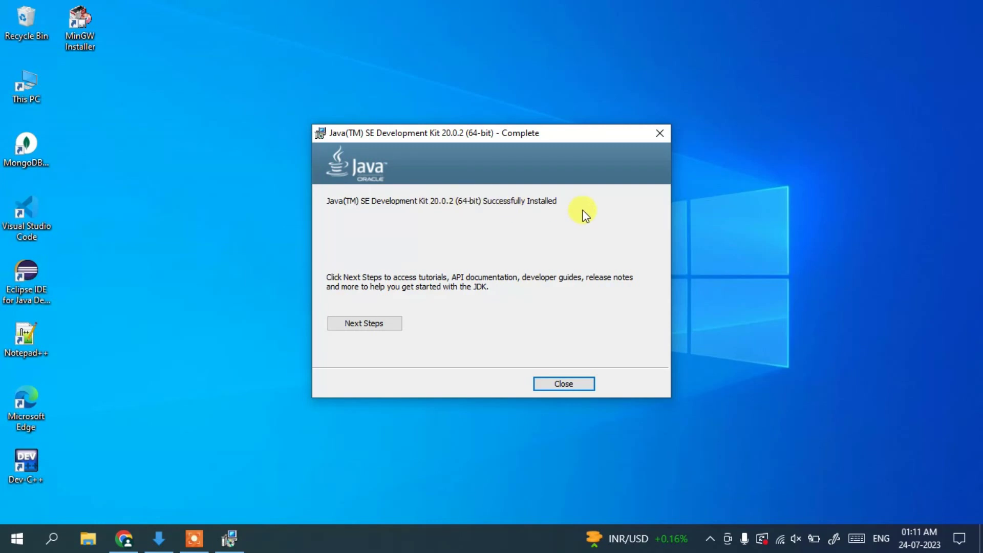
Close the installer, open Environment Variables via an 'envi' search, and select system Path
left_click(568, 384)
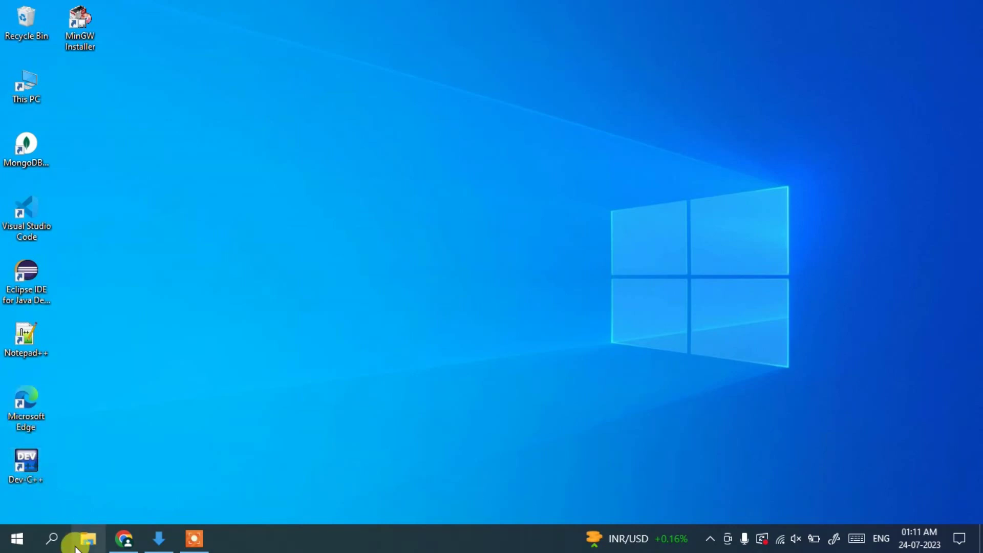
left_click(52, 538)
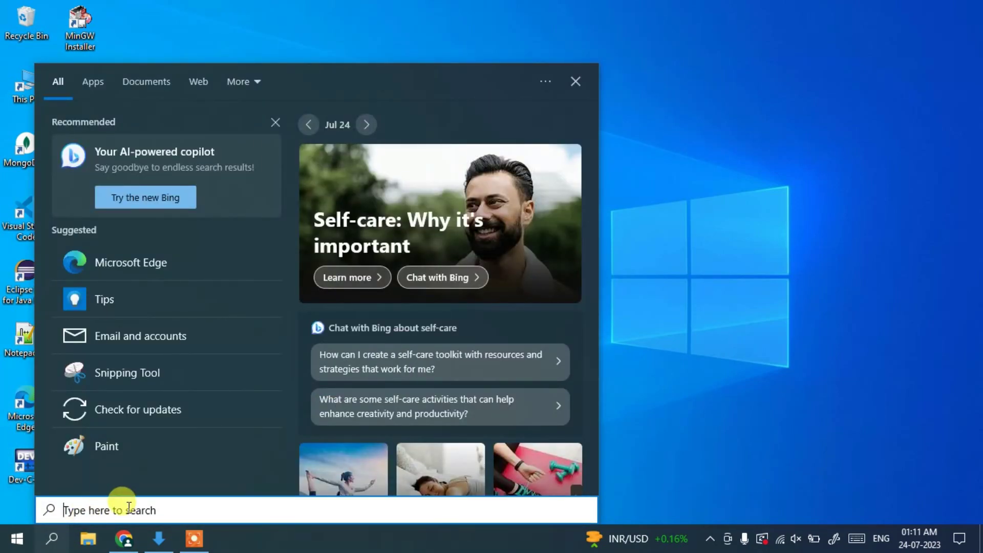
type("envi")
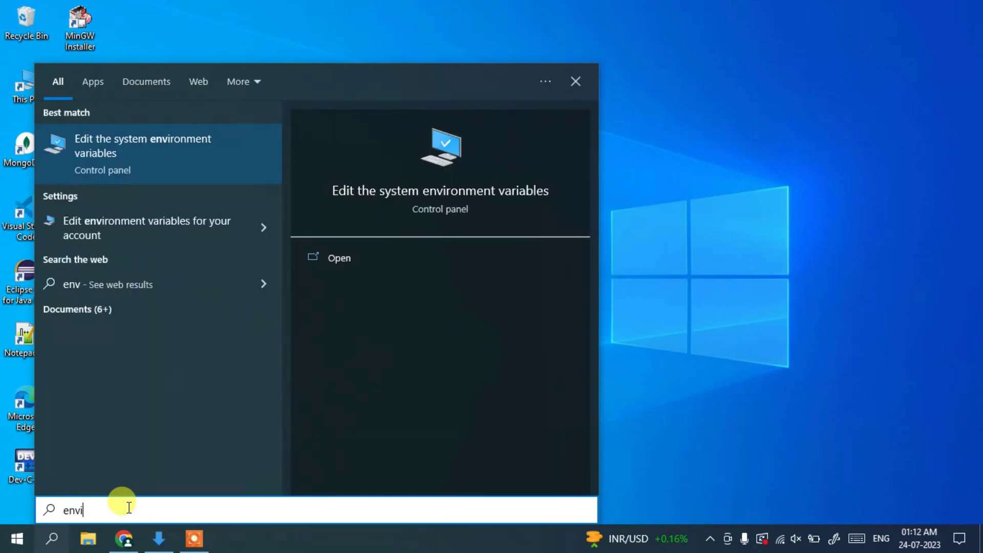
left_click(186, 150)
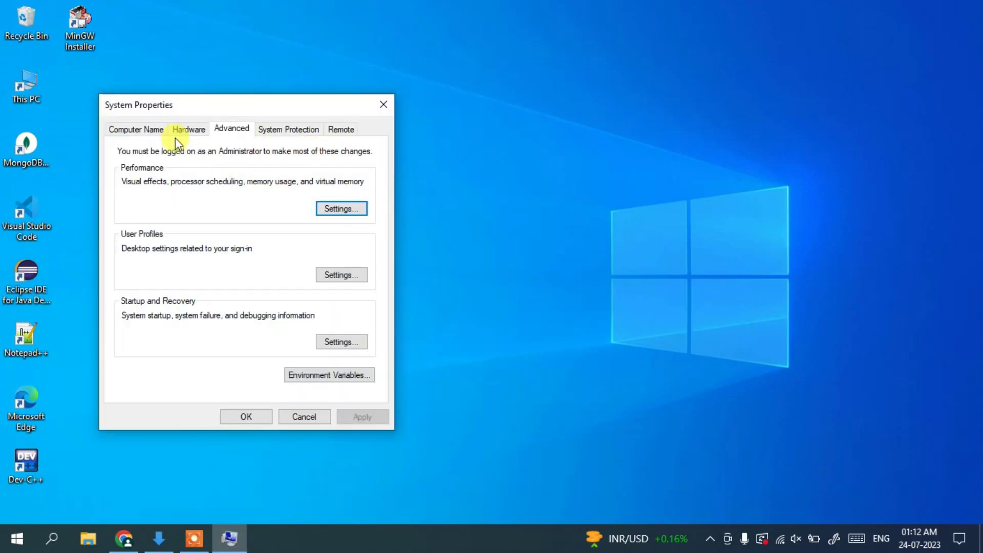
left_click(357, 375)
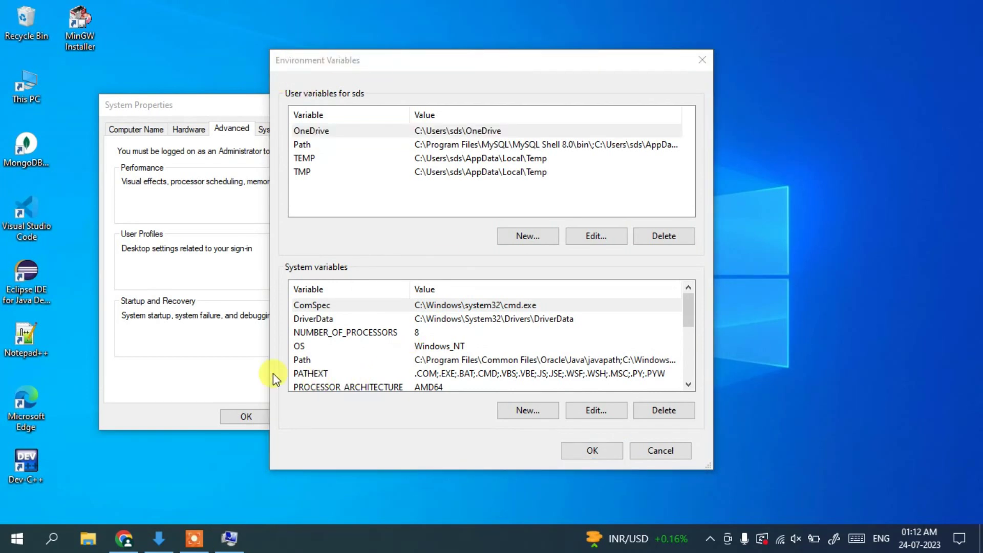
left_click(309, 362)
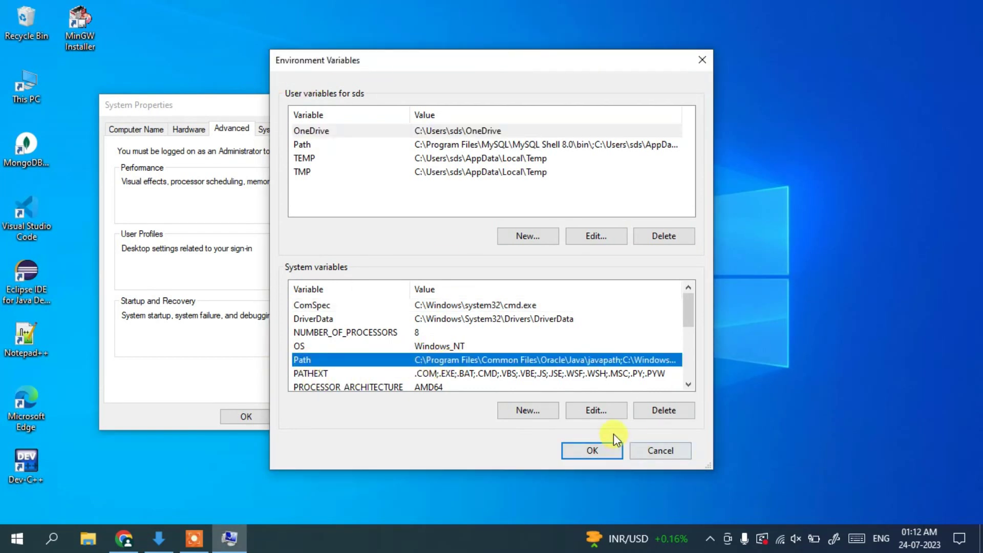
Open the system Path variable's editor, then bring the Downloads folder window forward
left_click(595, 411)
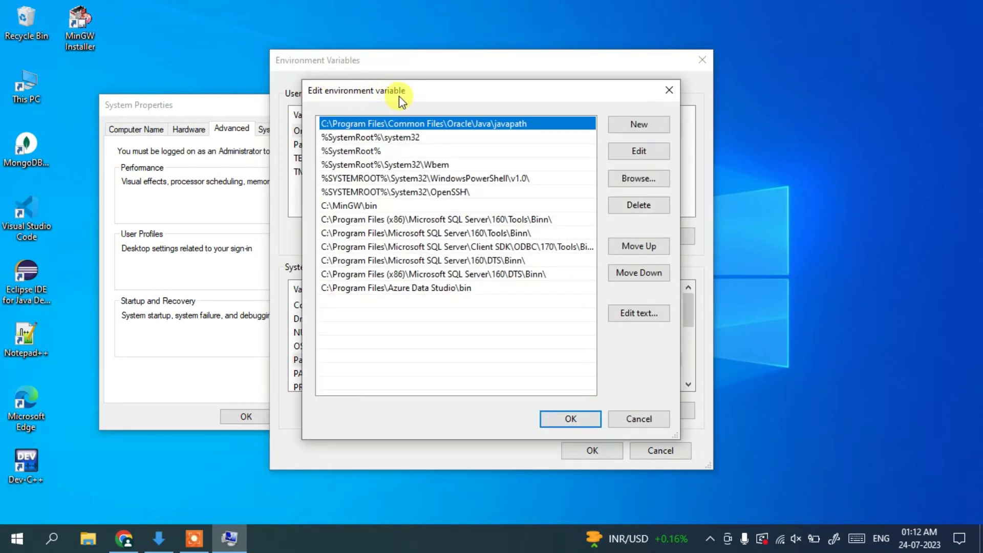
left_click_drag(405, 96, 420, 96)
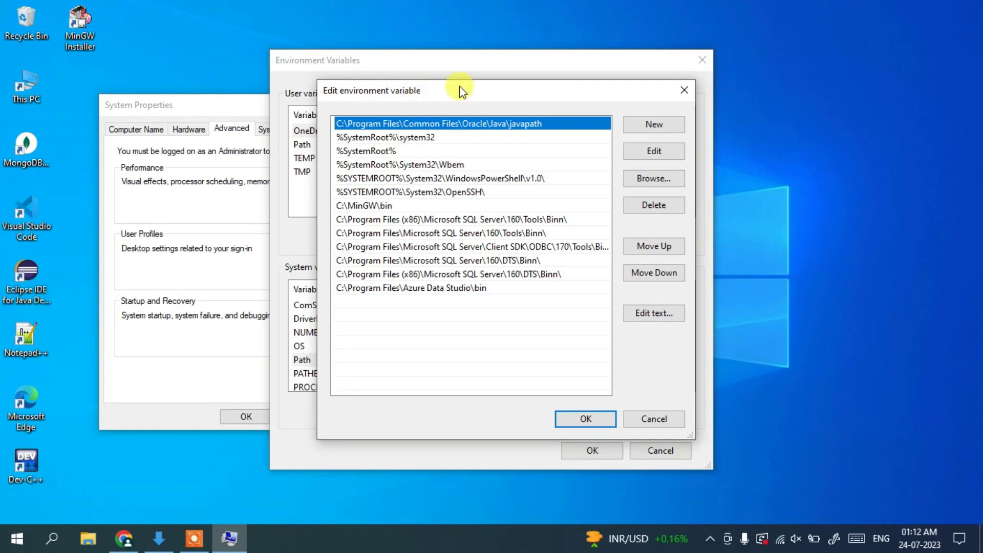
left_click(163, 536)
Browse in File Explorer to C:\Program Files\Java\jdk-20\bin
left_click(62, 311)
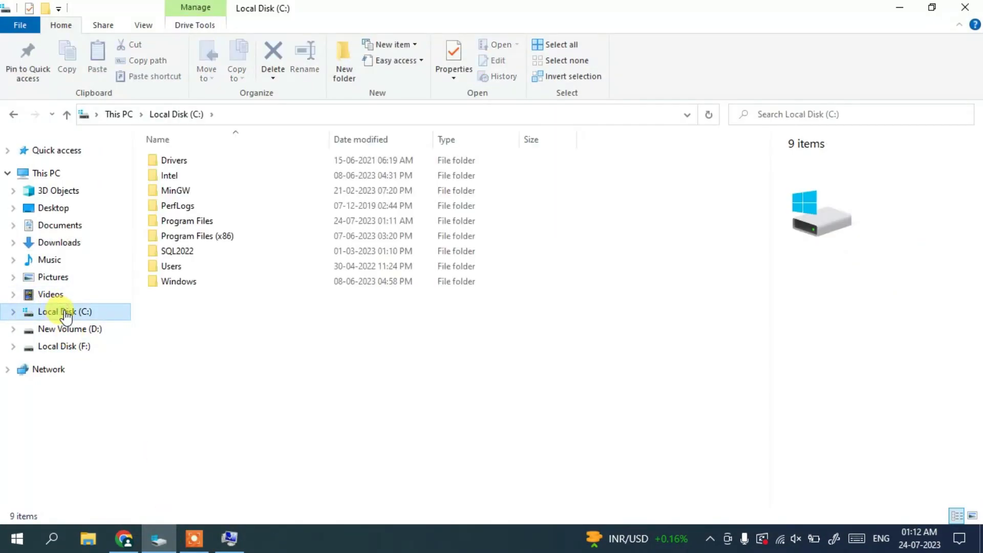
left_click(207, 223)
double_click(207, 224)
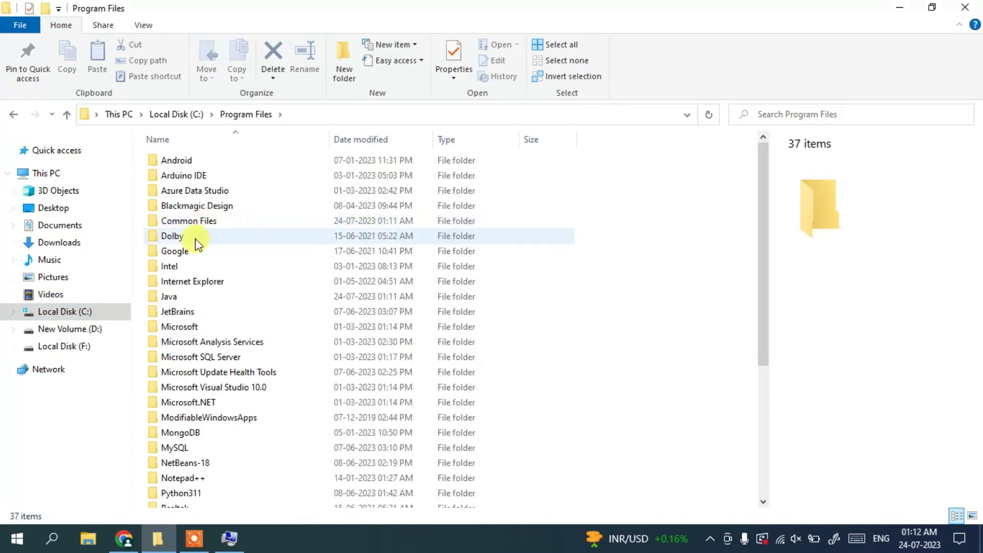
left_click(179, 300)
double_click(179, 299)
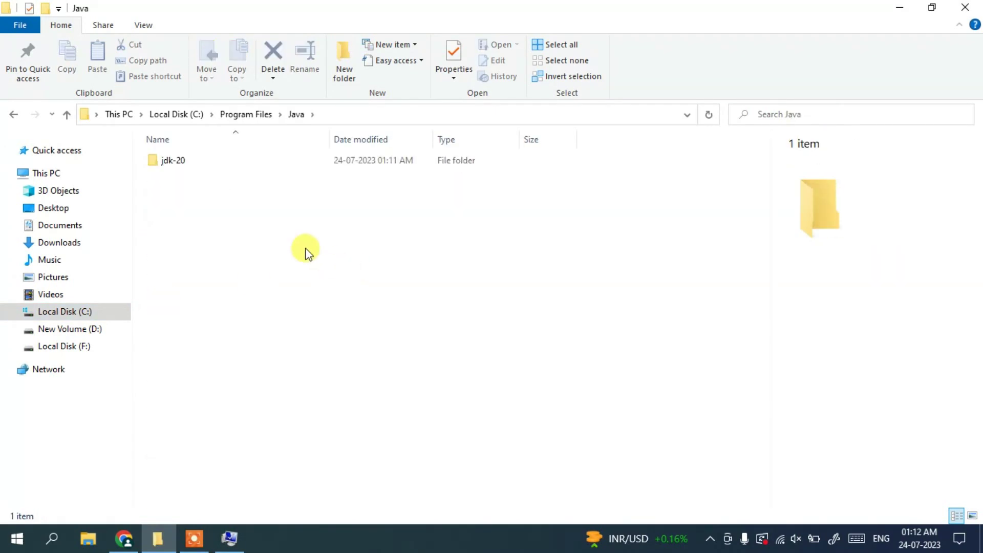
left_click(200, 165)
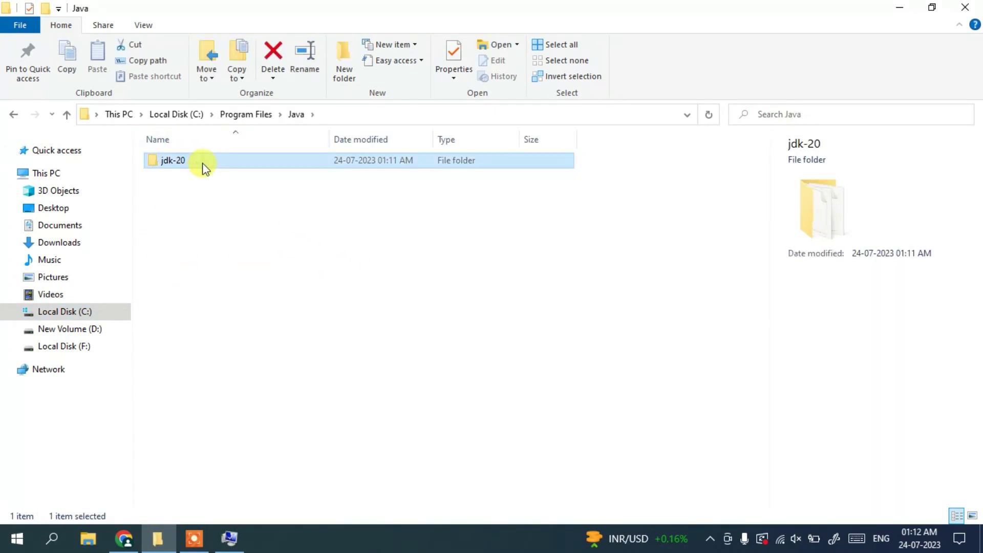
double_click(204, 168)
left_click(204, 168)
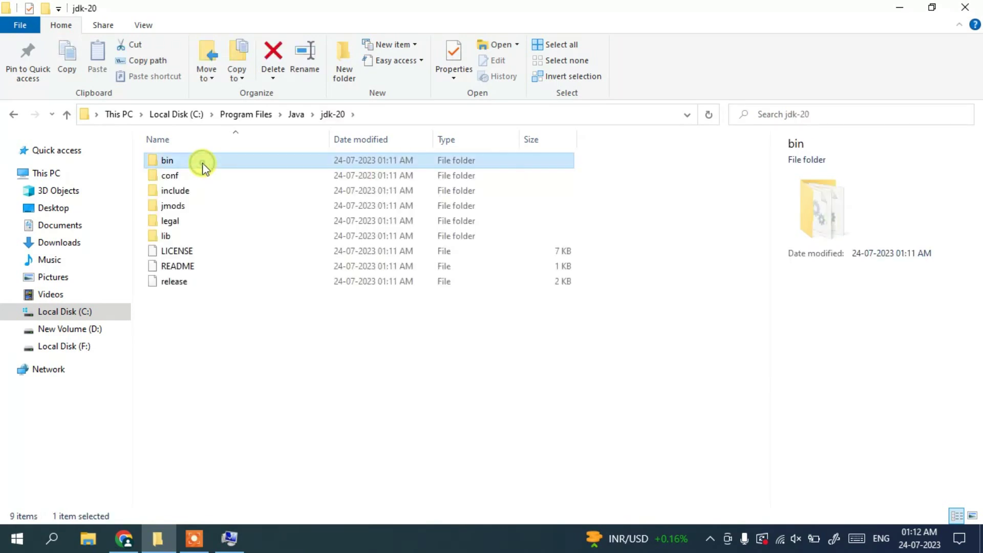
double_click(202, 163)
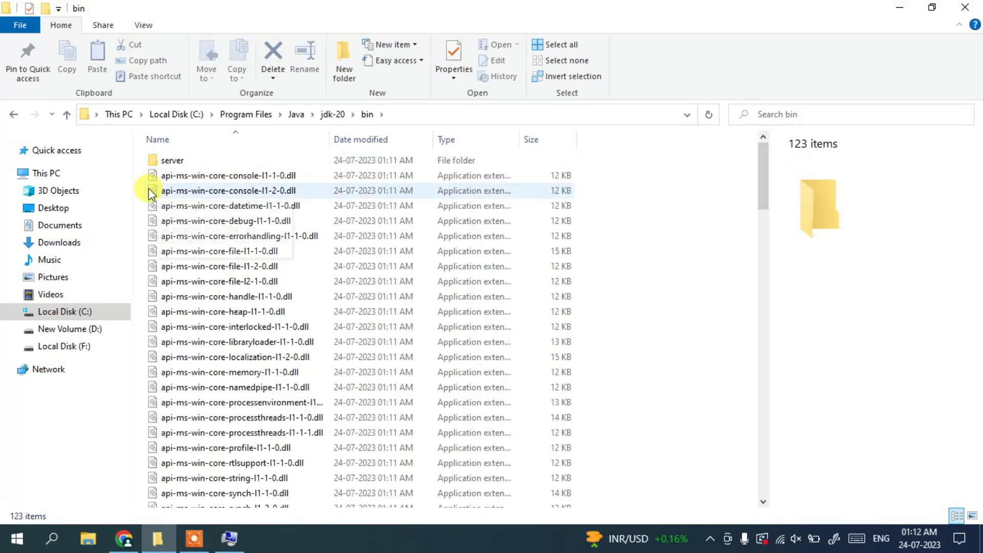
left_click_drag(139, 163, 421, 481)
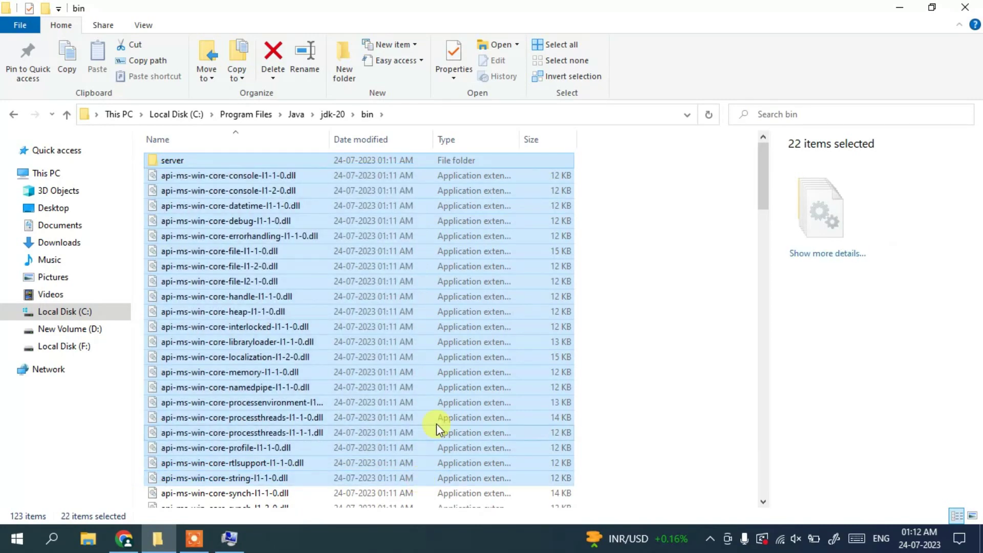
Copy the bin folder's full path from the address bar and minimise File Explorer
left_click(474, 113)
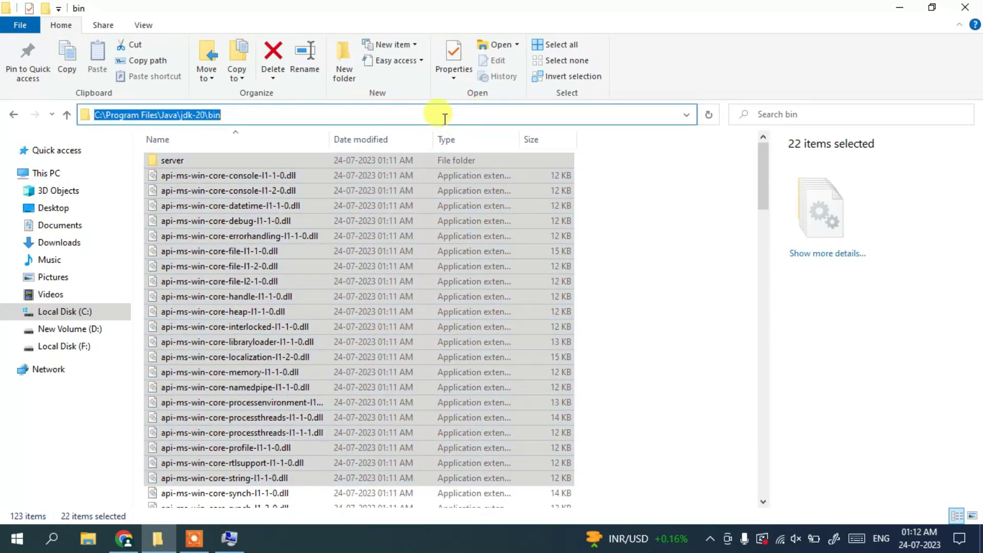
right_click(467, 116)
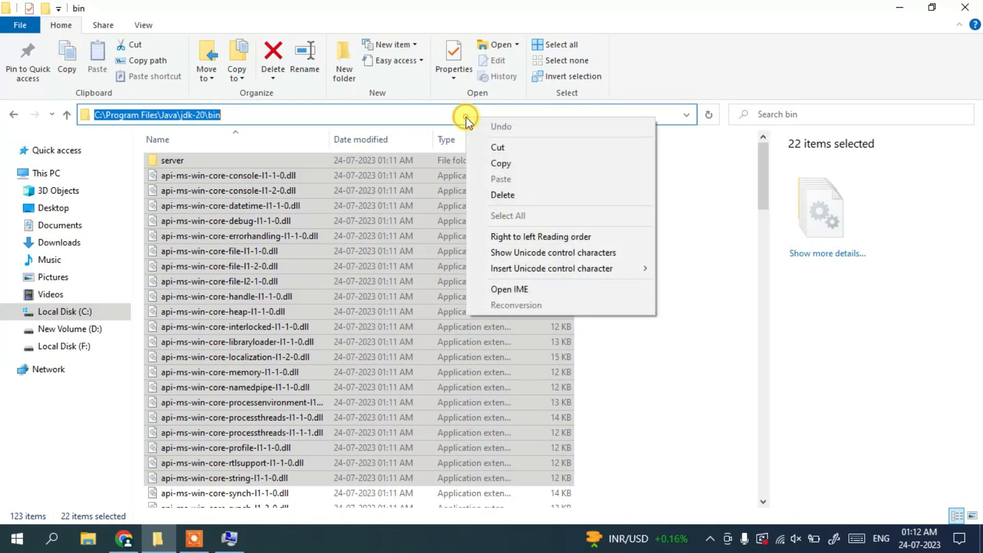
left_click(501, 161)
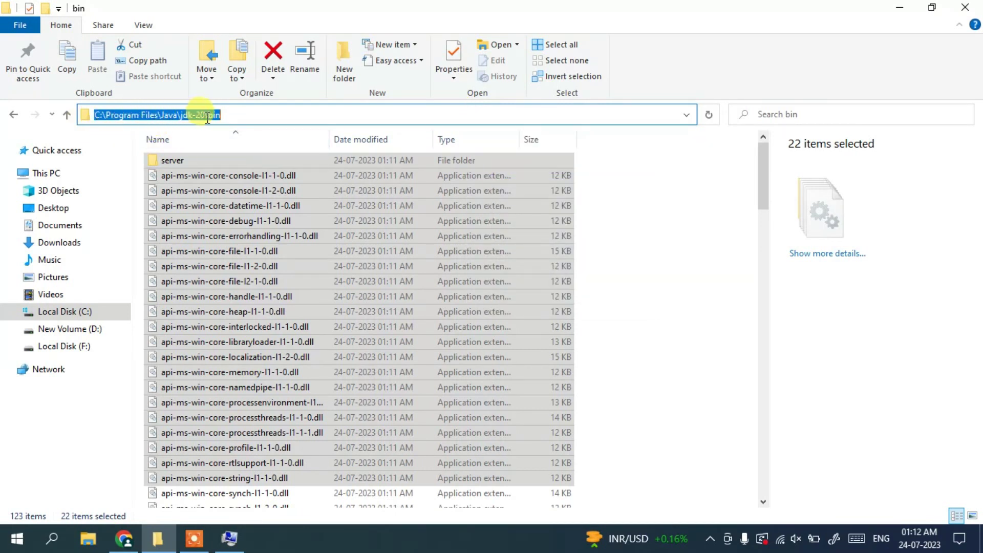
left_click(902, 11)
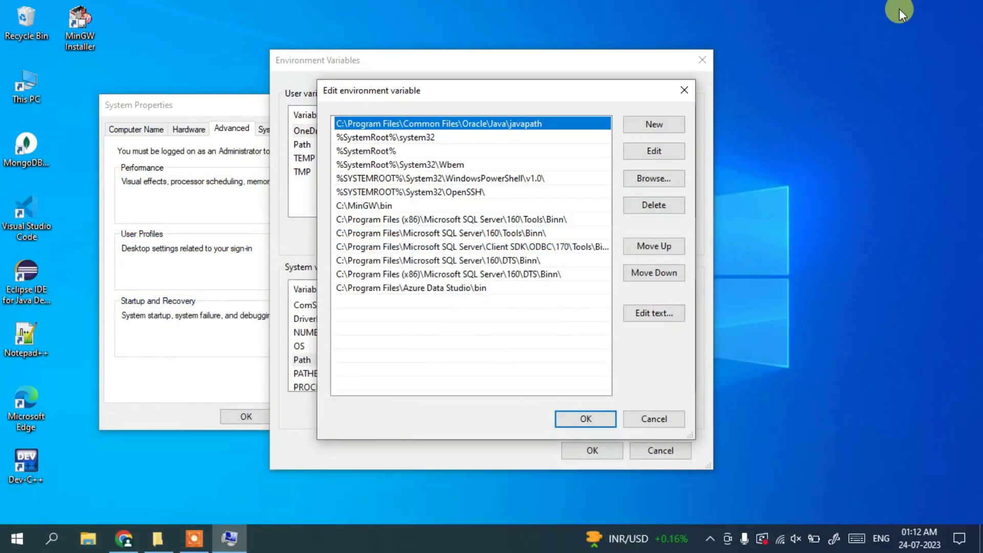
Paste C:\Program Files\Java\jdk-20\bin as a new Path entry and confirm with OK
left_click(662, 124)
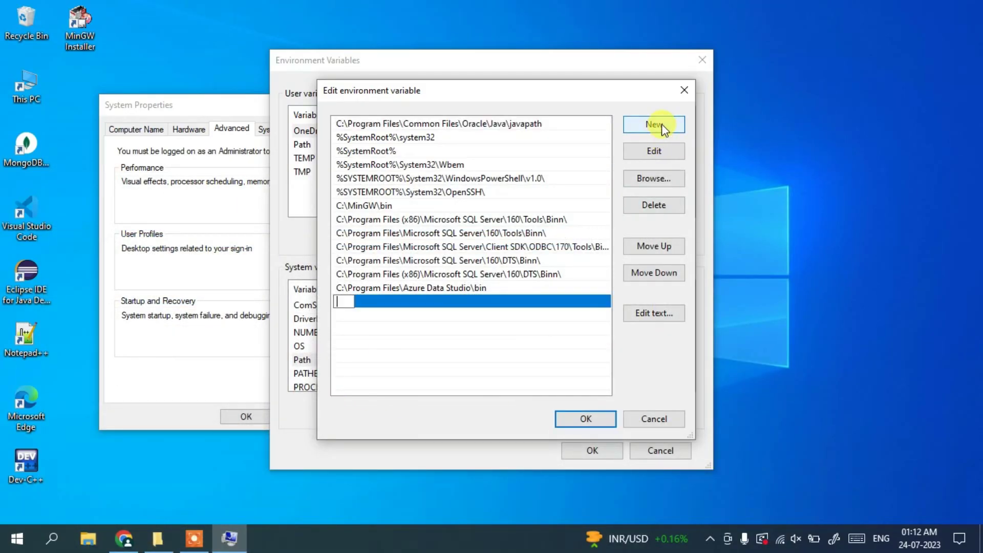
right_click(342, 305)
left_click(371, 362)
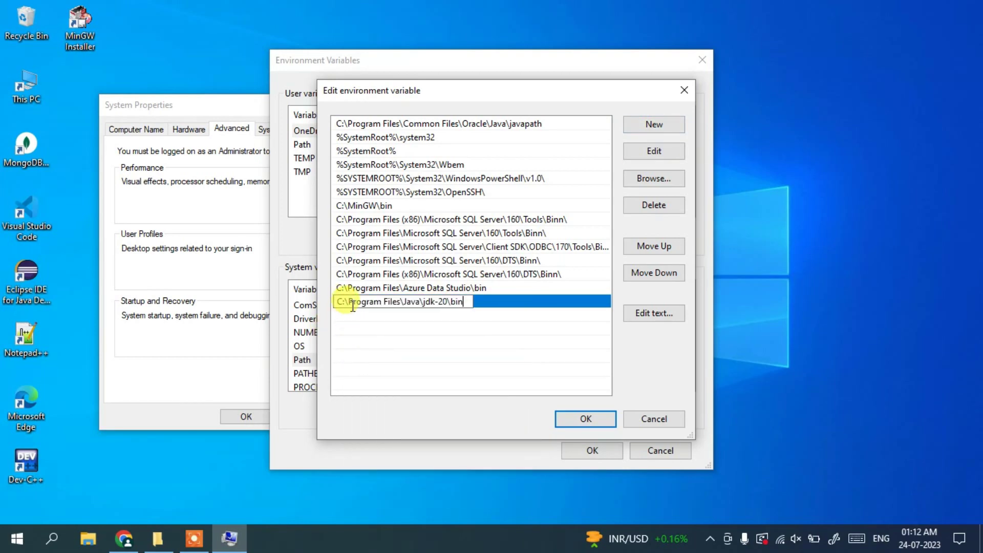
left_click(586, 419)
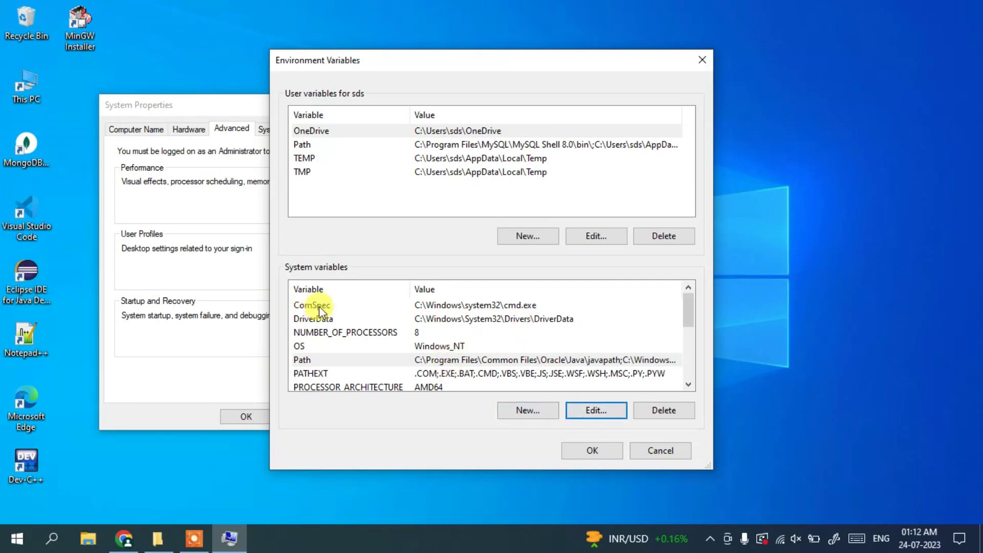
Define a new JAVA_HOME system variable with value C:\Program Files\Java\jdk-20\ (the pasted path minus bin)
left_click(531, 411)
type("JAVA_HOM")
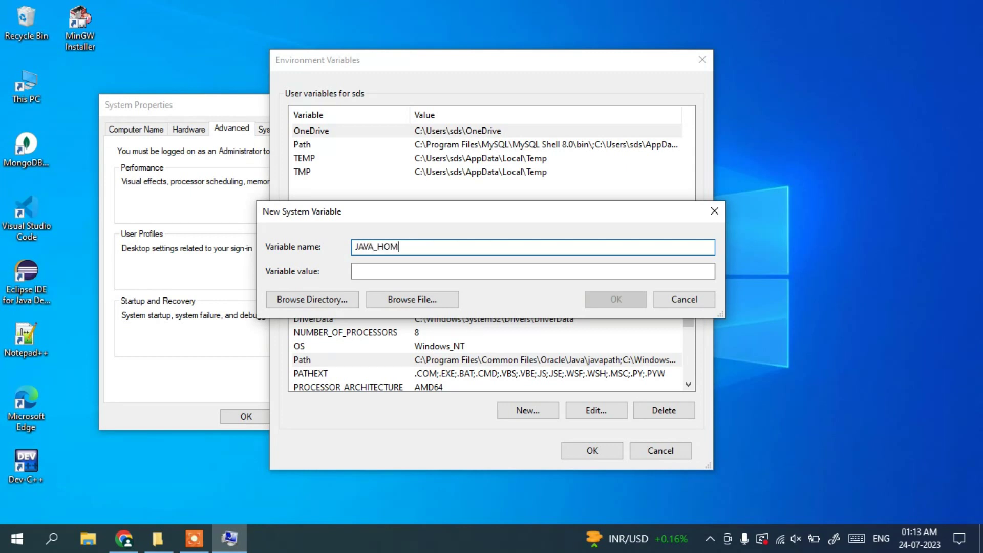
type("E")
left_click(358, 271)
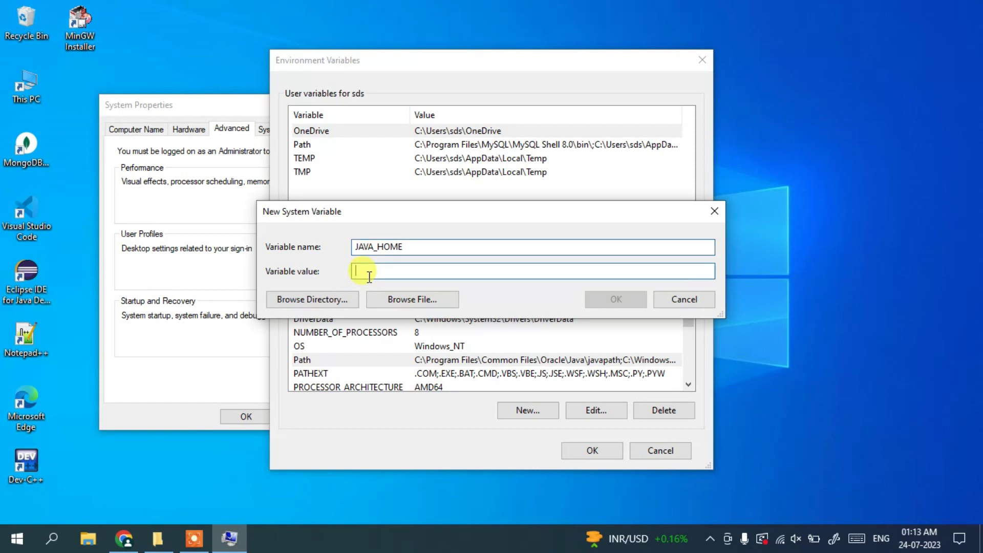
right_click(387, 274)
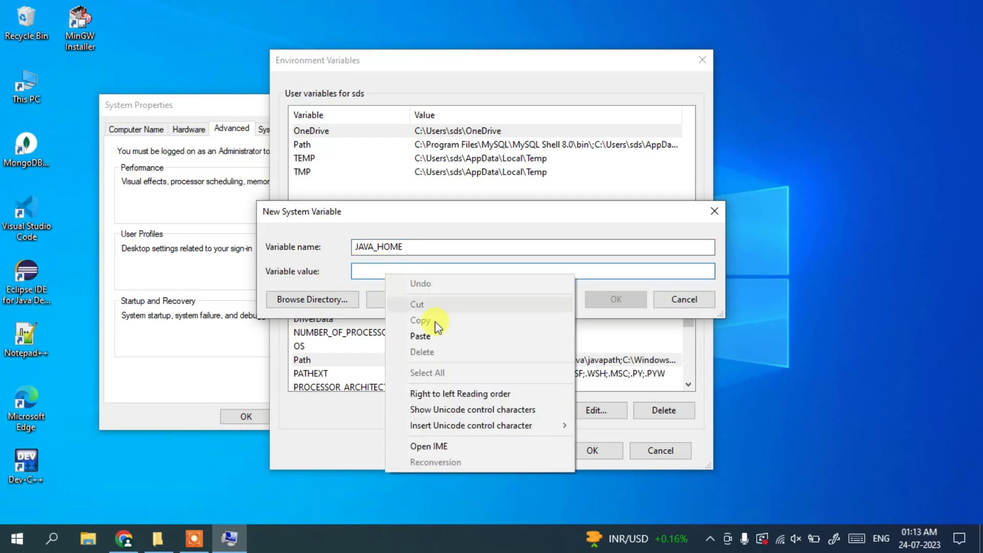
left_click(430, 337)
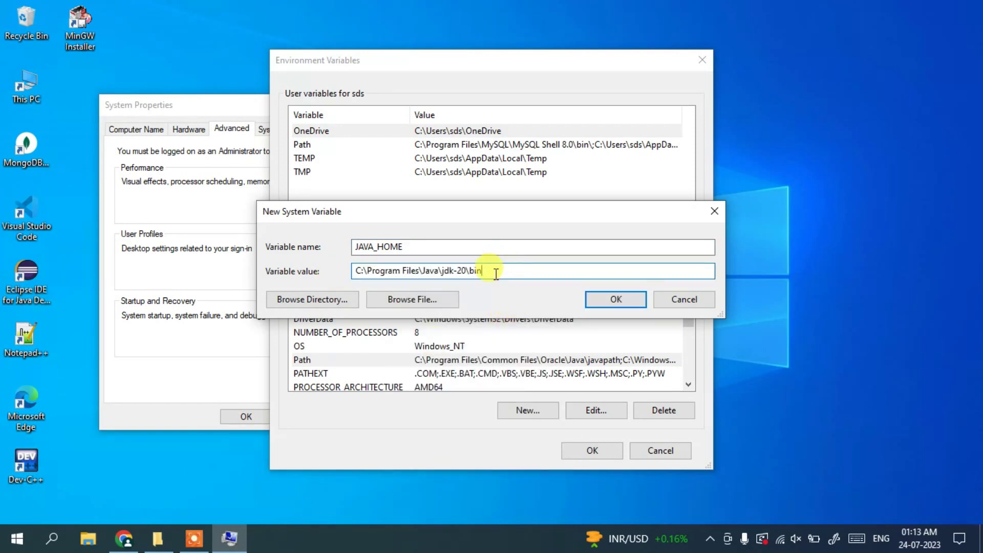
key("BackSpace")
key("BackSpace")
key("BackSpace")
key("BackSpace")
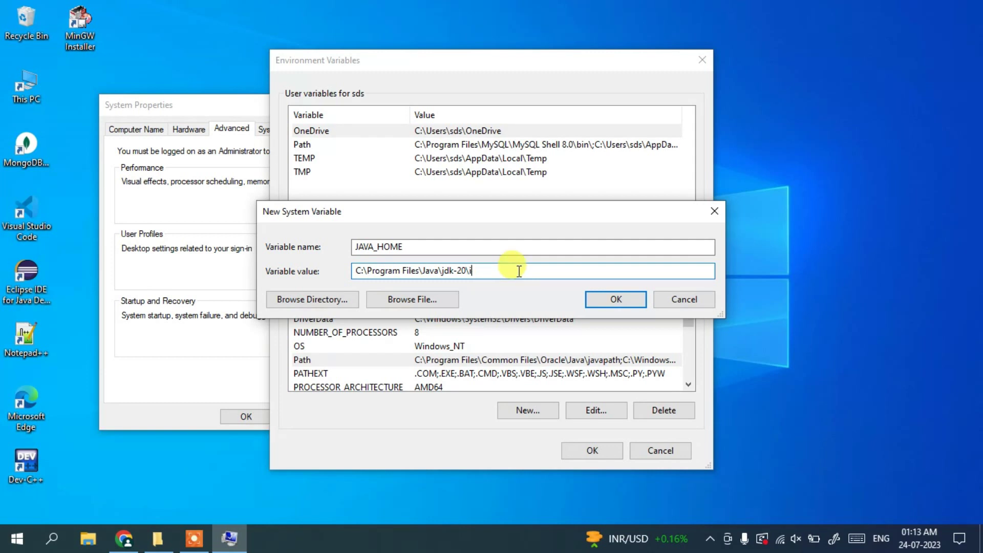
left_click_drag(471, 270, 440, 277)
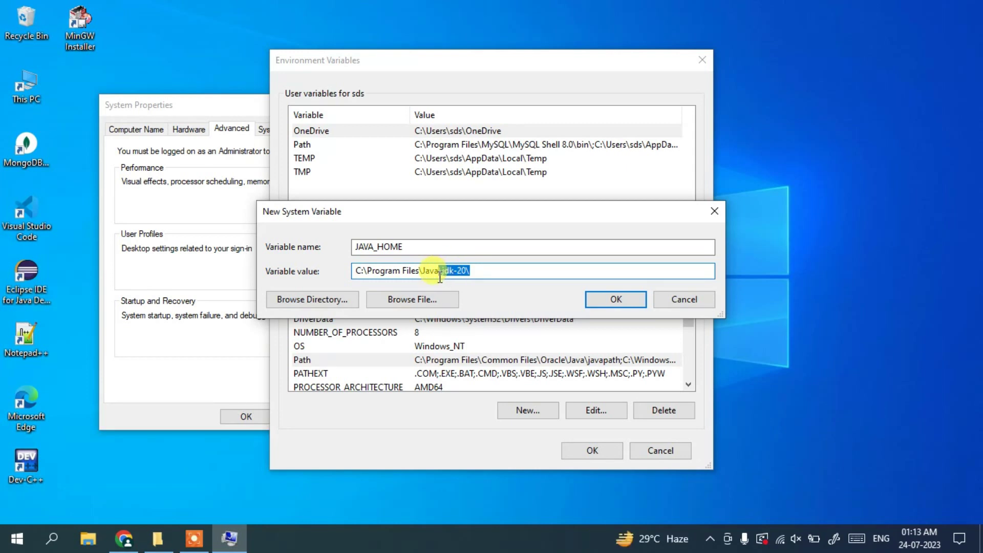
Save JAVA_HOME and confirm the Environment Variables and System Properties dialogs
left_click(623, 299)
left_click(590, 451)
left_click(259, 418)
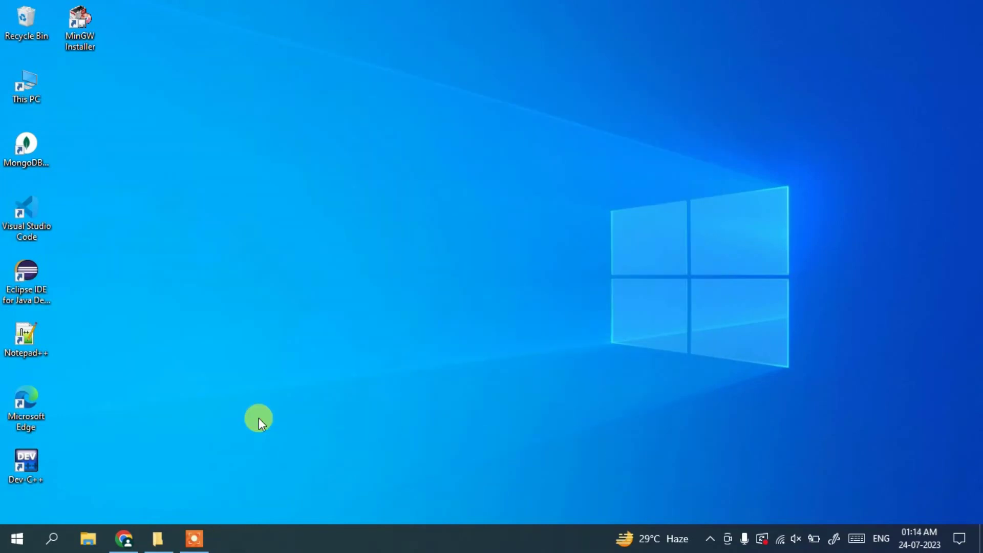
Launch a fresh Command Prompt by searching for cmd
left_click(47, 541)
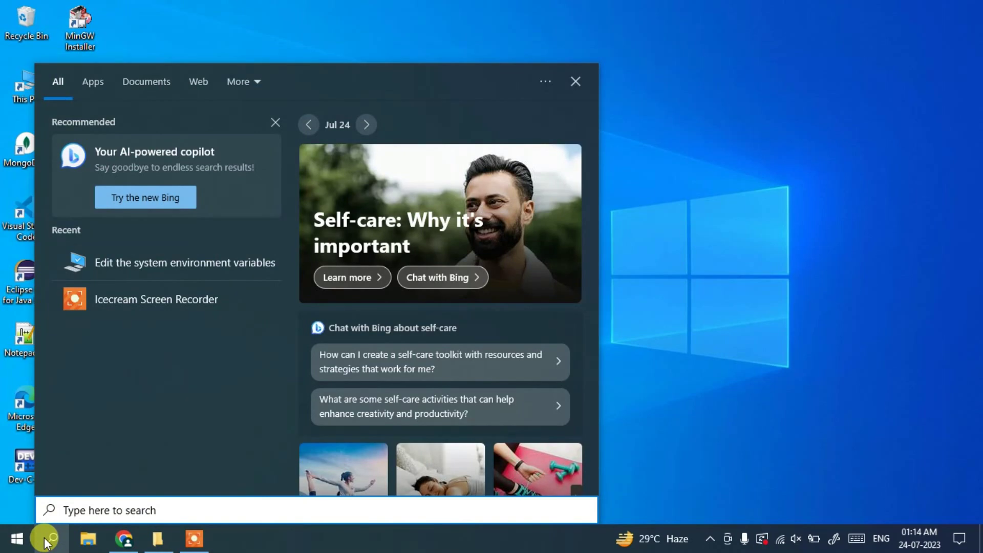
type("cmd")
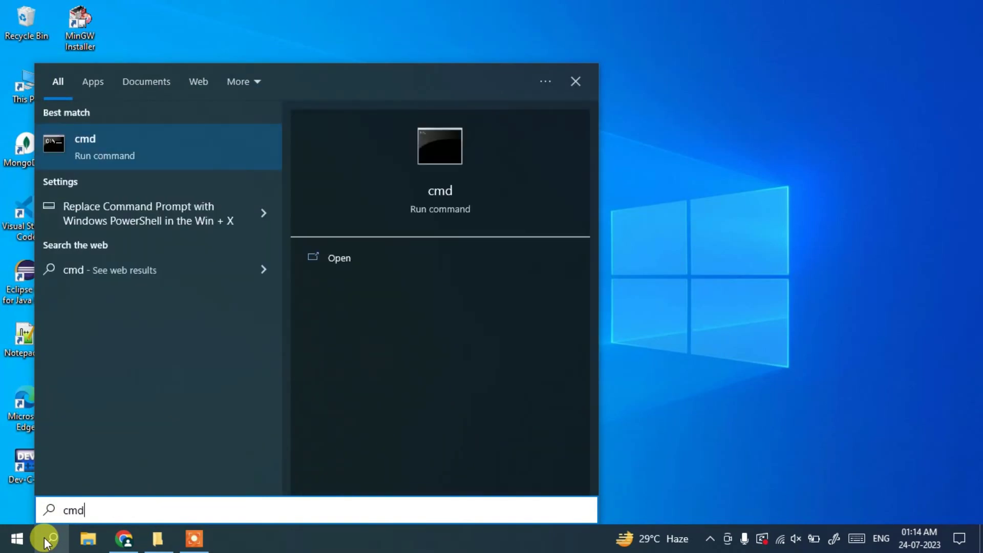
key("Return")
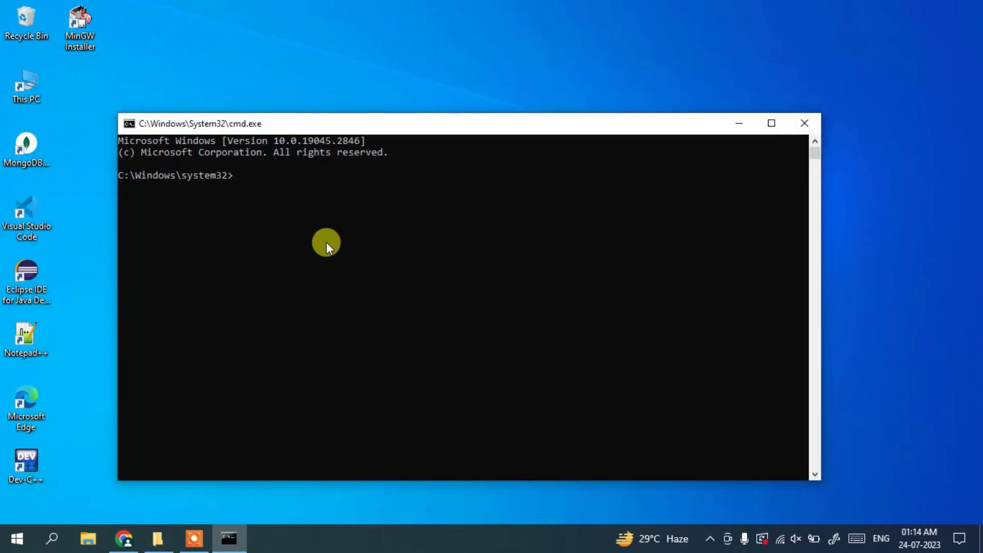
Run java --version and check it reports java 20.0.2 2023-07-18
type("java --version")
key("Return")
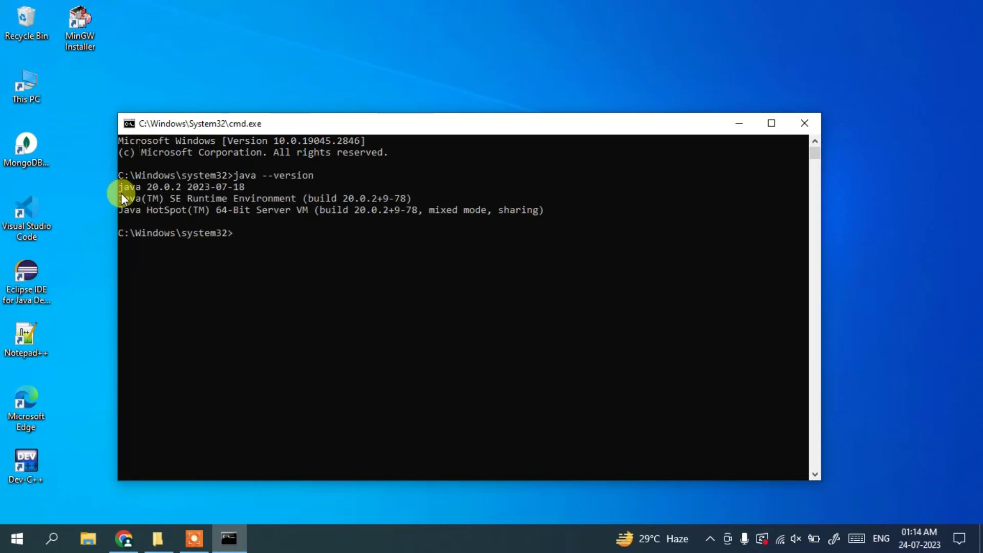
left_click_drag(119, 189, 250, 187)
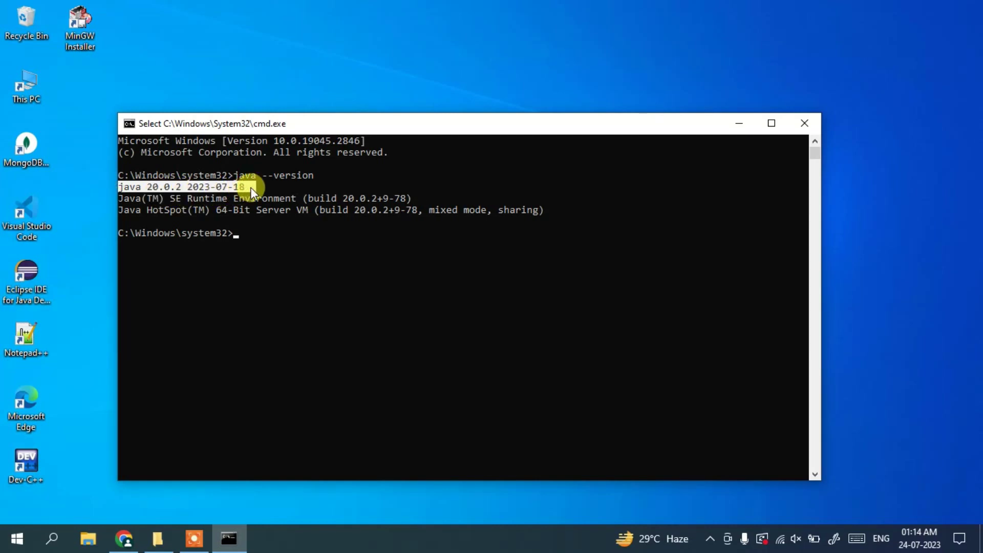
left_click(262, 238)
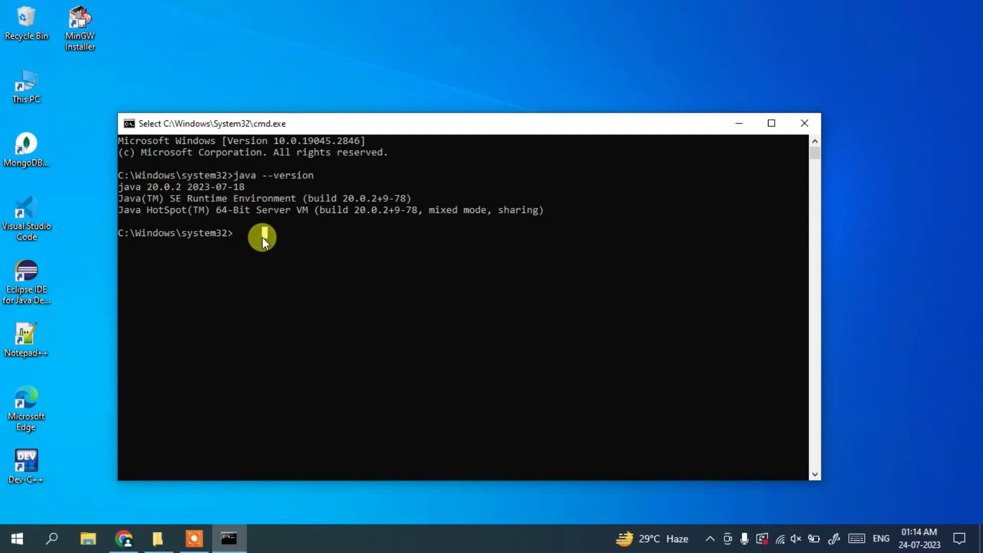